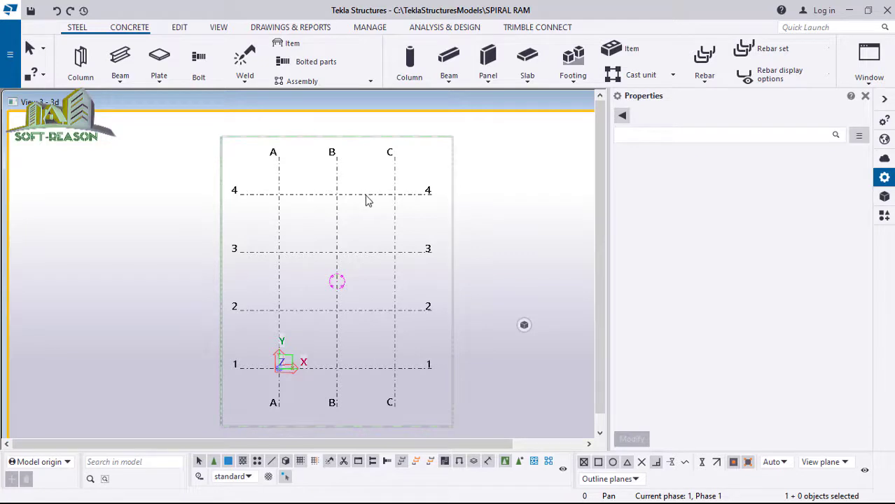
# - Select the grid, switch to the 3d view window, then reopen the Window dropdown
pyautogui.click(379, 250)
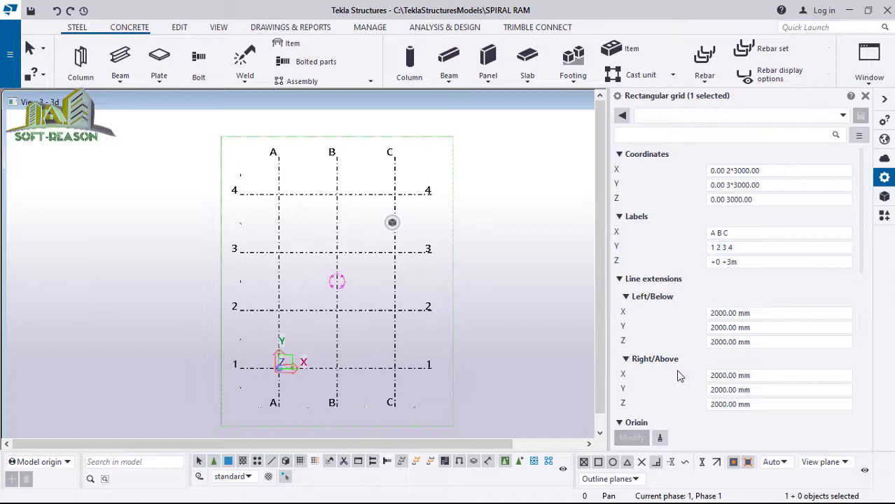
pyautogui.click(869, 84)
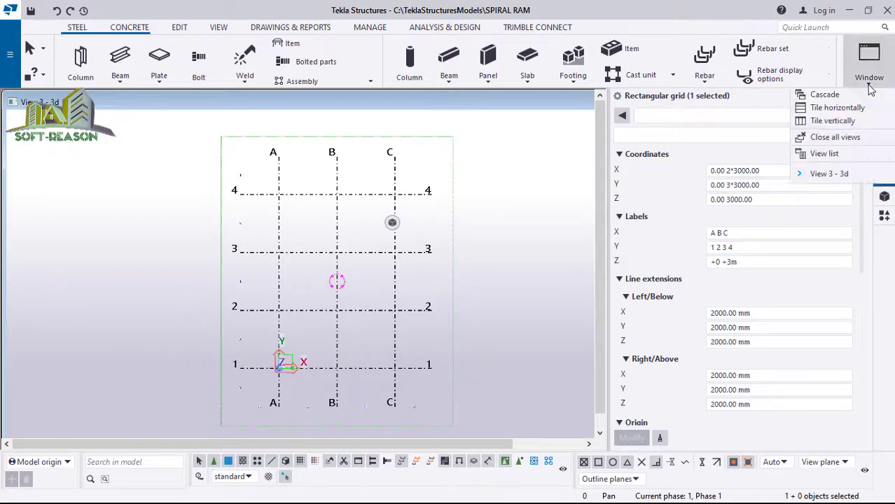
pyautogui.click(805, 177)
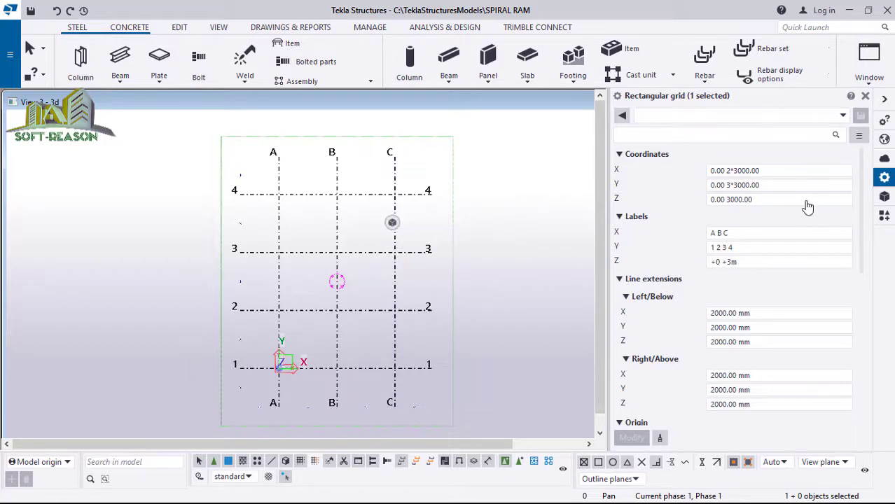
pyautogui.click(876, 81)
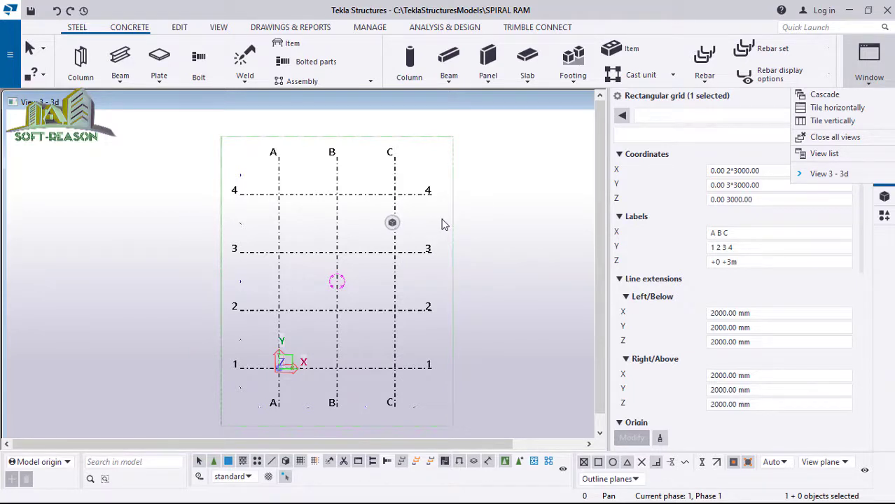
# - Move Grid C into the visible views so it tiles beside the 3d view
pyautogui.hotkey('ctrl', 'i')
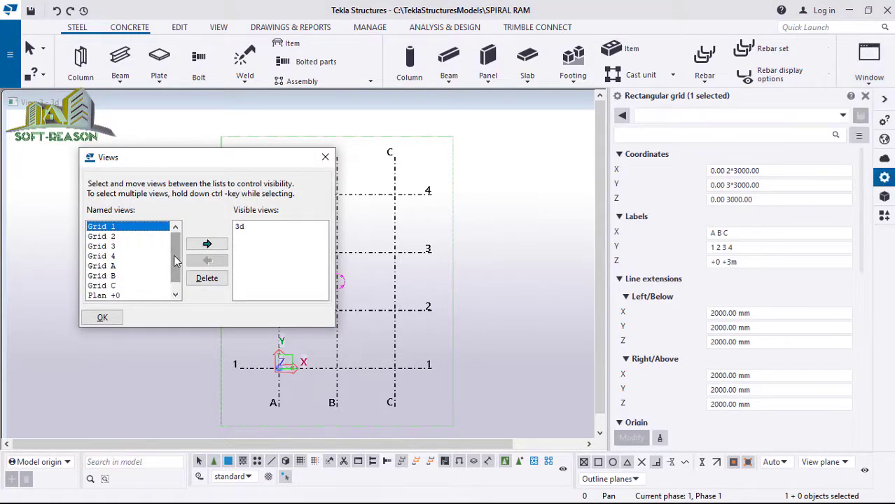
pyautogui.click(98, 287)
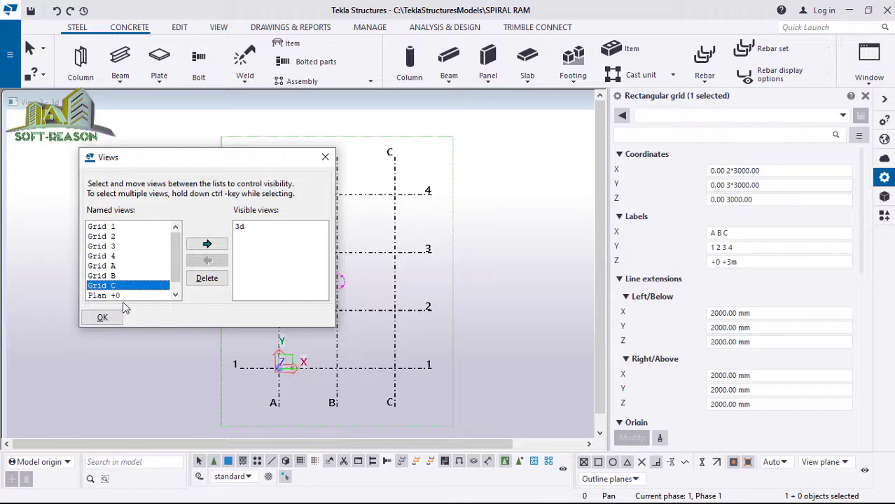
pyautogui.click(207, 245)
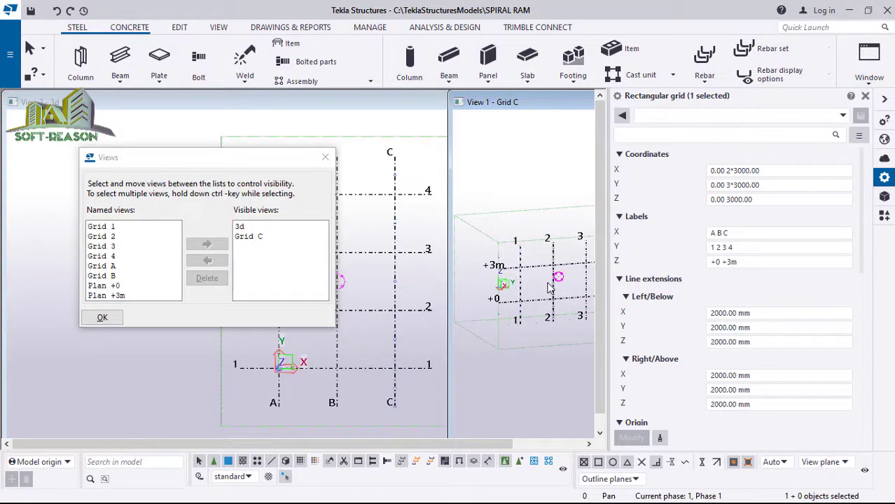
pyautogui.click(102, 319)
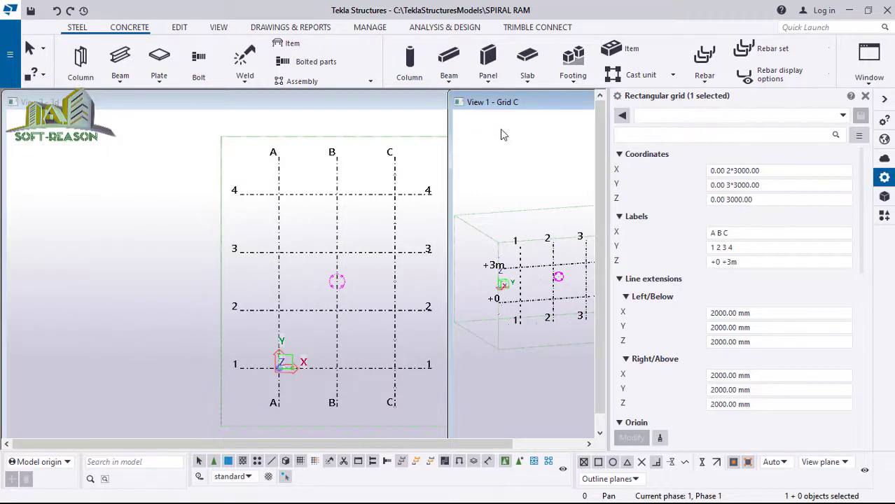
pyautogui.click(404, 135)
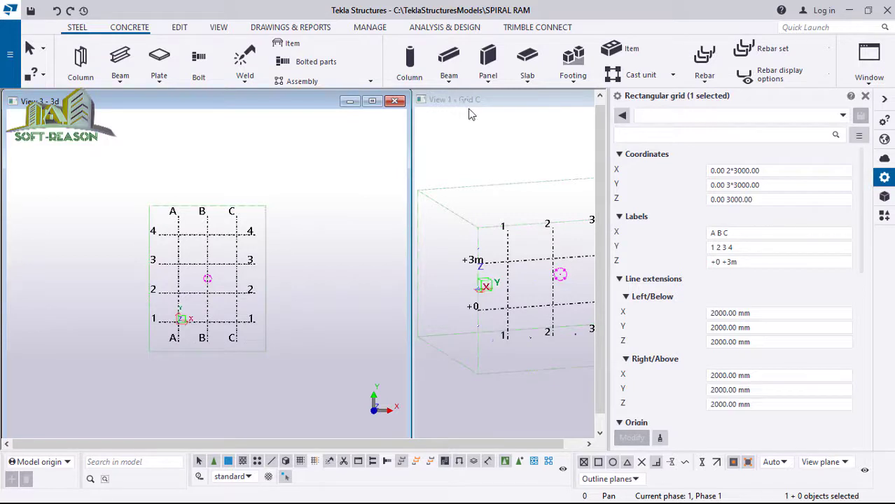
# - Maximize and zoom into the Grid C view, then show the Concrete Beam types
pyautogui.doubleClick(534, 104)
pyautogui.scroll(3, 298, 269)
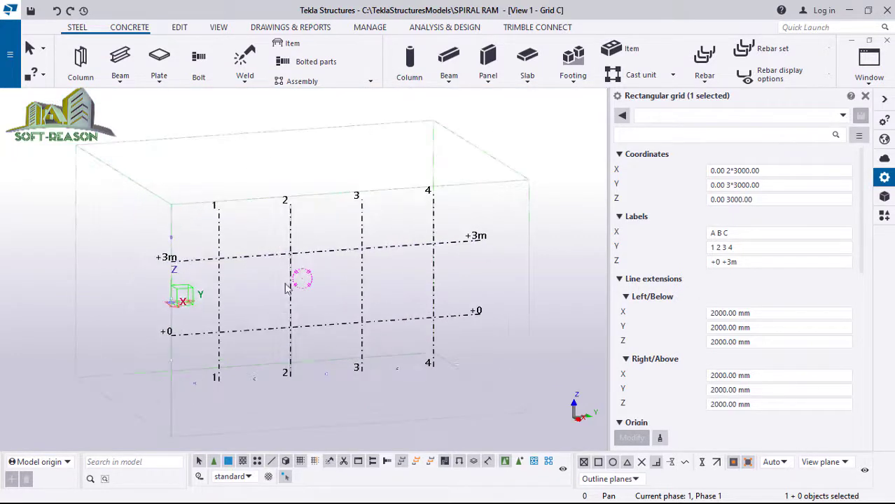
pyautogui.scroll(3, 286, 289)
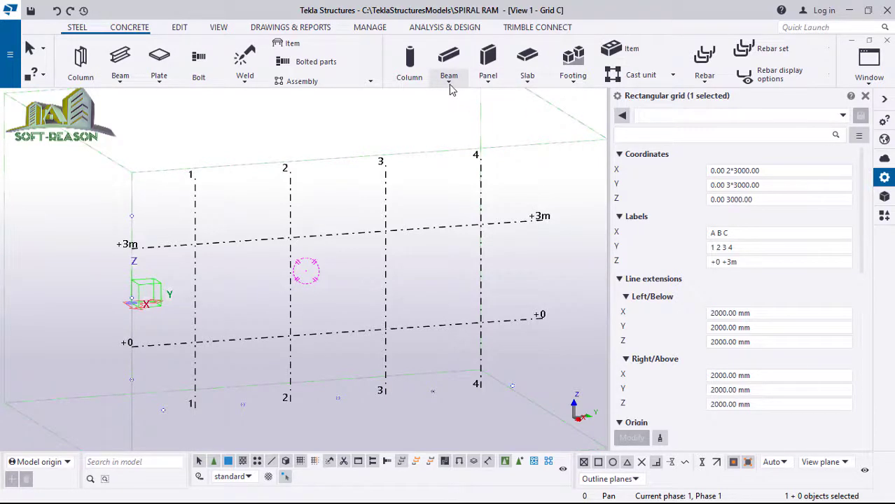
pyautogui.click(451, 87)
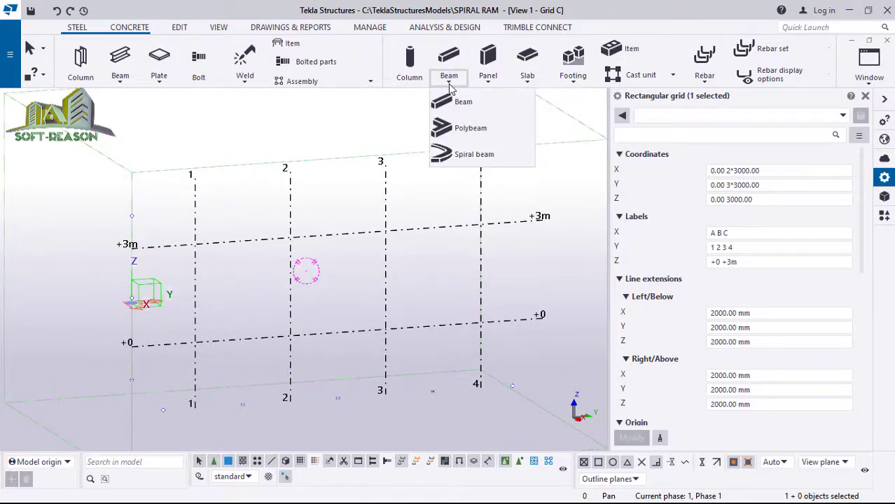
# - Start a concrete spiral beam with profile 200*3000 and set its Class to 1
pyautogui.click(465, 156)
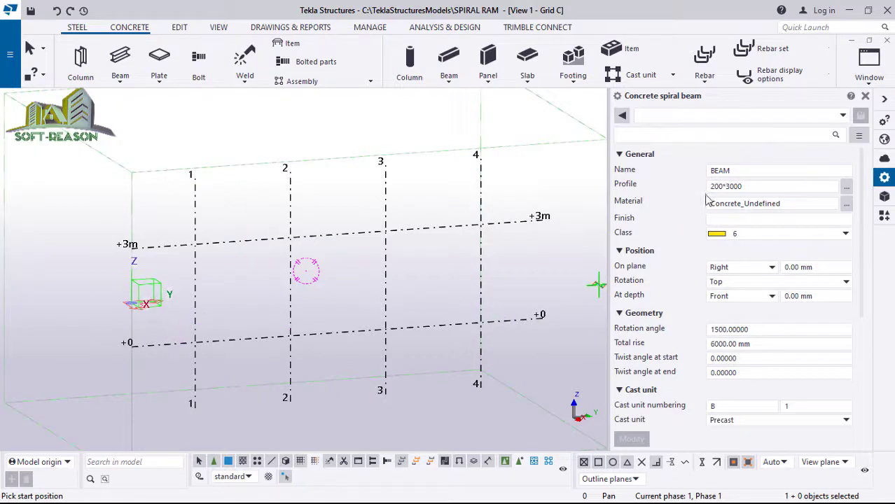
pyautogui.click(733, 188)
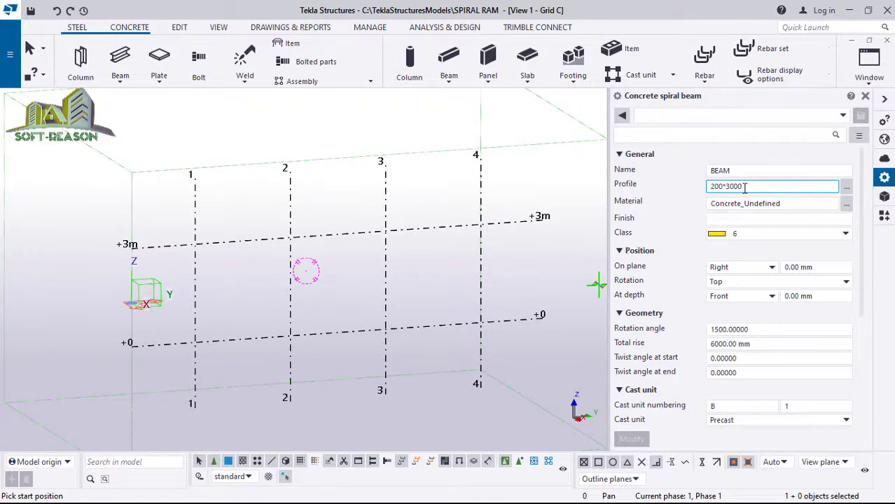
pyautogui.click(823, 236)
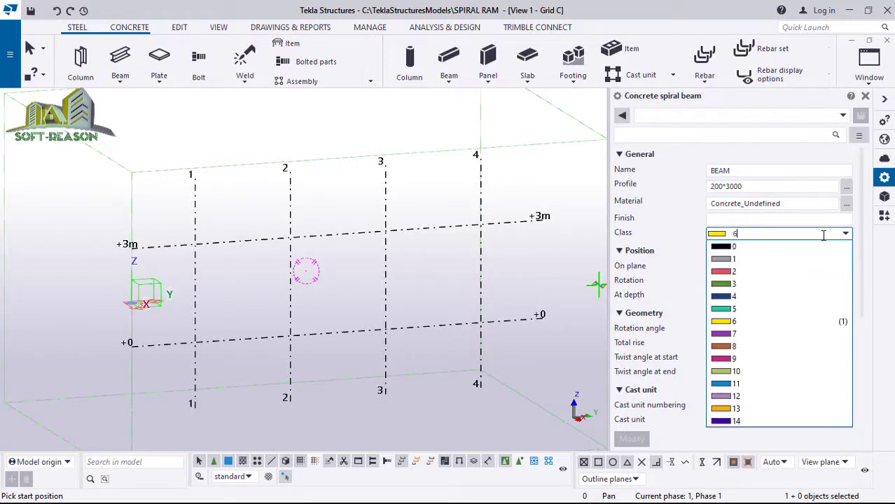
pyautogui.click(723, 260)
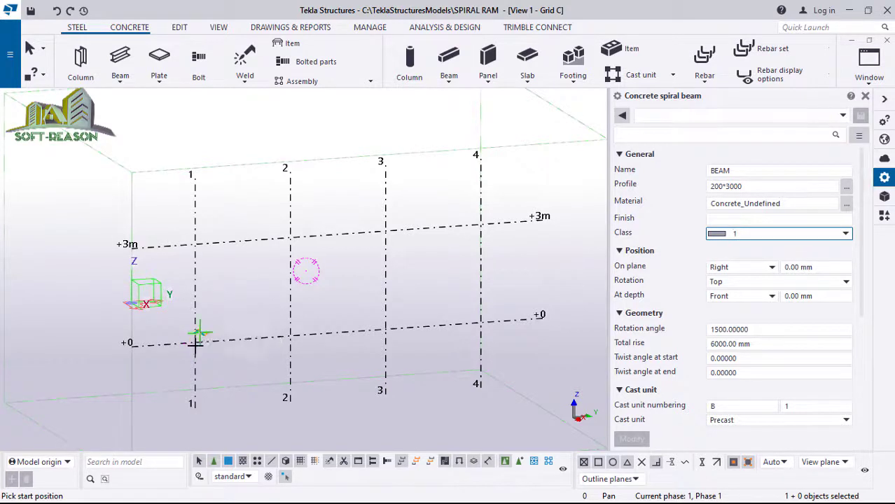
# - Create the spiral from grid 1 at level +0 around a centre near grid 2, then end the command
pyautogui.click(195, 343)
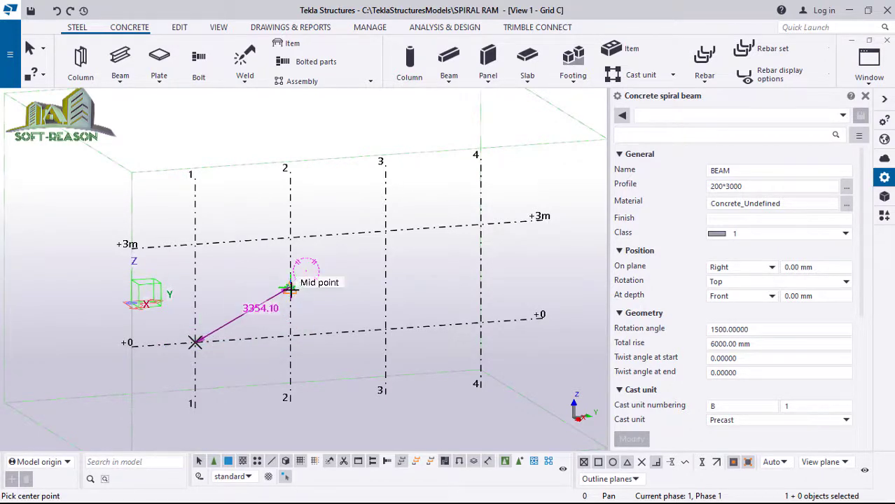
pyautogui.click(289, 288)
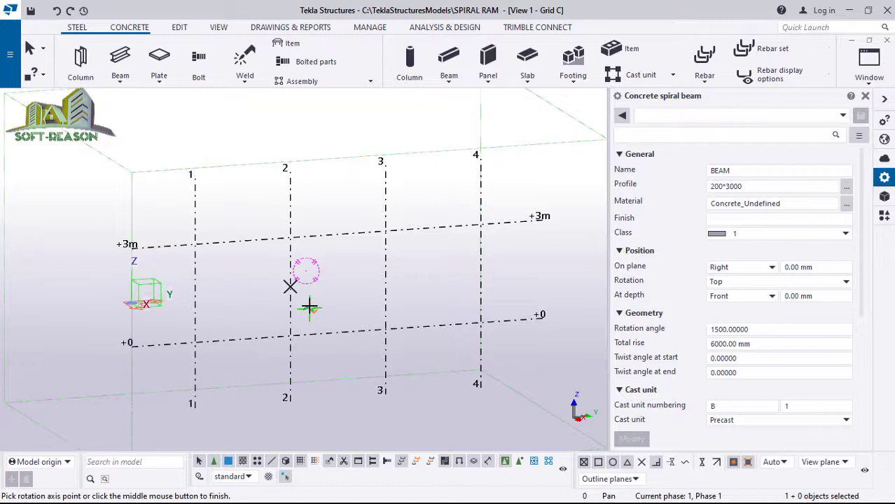
pyautogui.middleClick(308, 304)
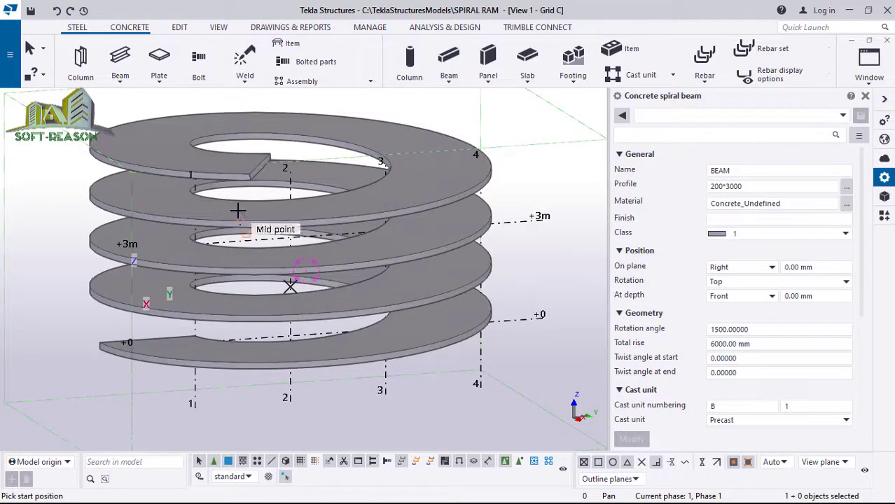
pyautogui.scroll(-2, 303, 308)
pyautogui.scroll(1, 299, 304)
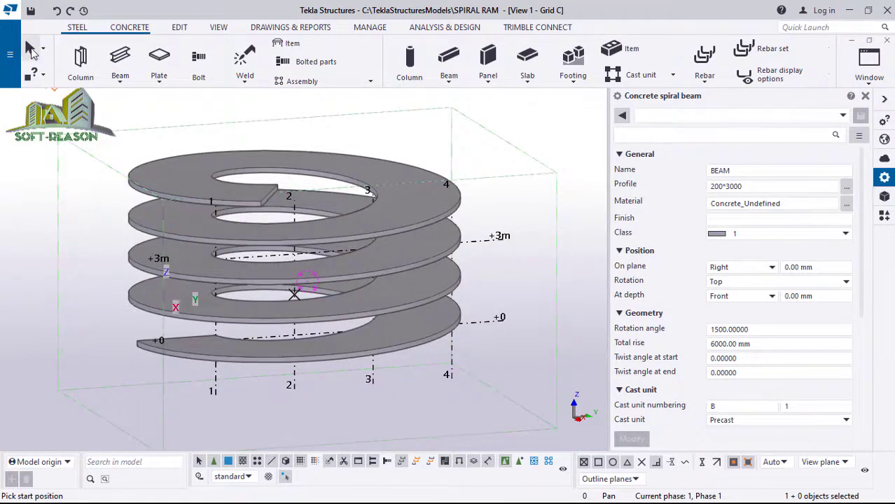
pyautogui.click(30, 51)
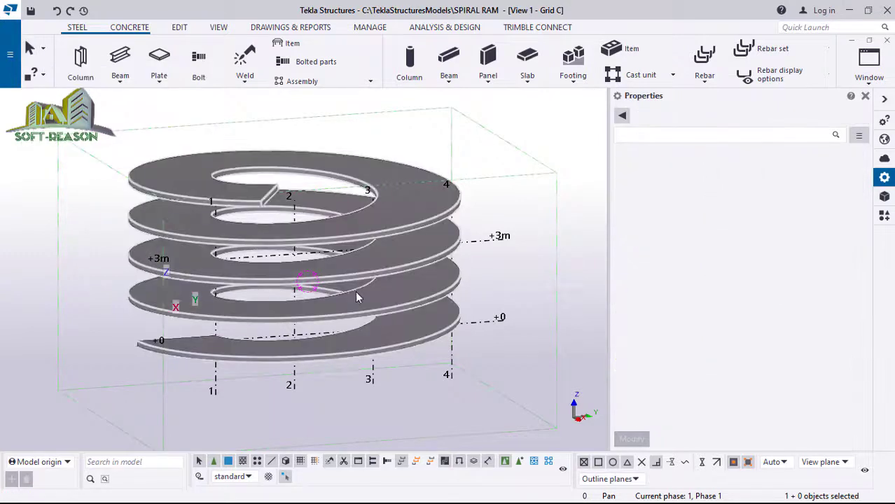
# - Select the rectangular grid and orbit the model to a front-on side view of the spiral
pyautogui.click(355, 294)
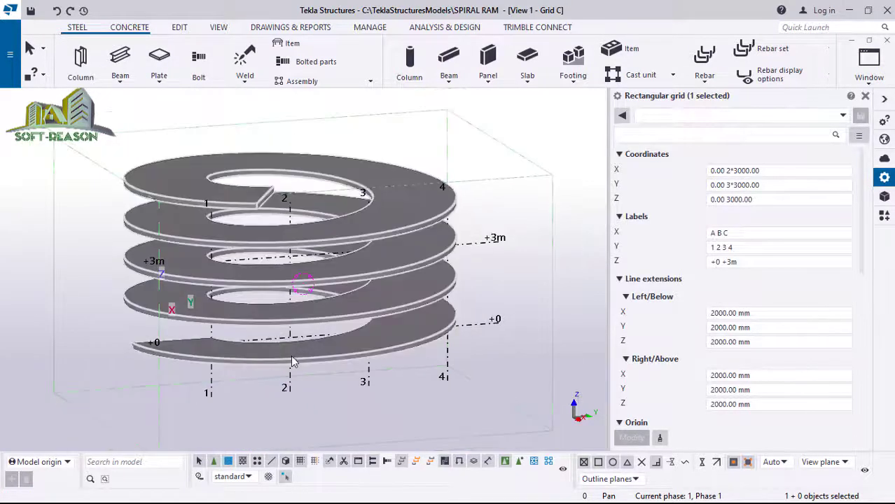
pyautogui.keyDown('ctrl'); pyautogui.moveTo(257, 340); pyautogui.dragTo(178, 312, button='middle'); pyautogui.keyUp('ctrl')
pyautogui.keyDown('ctrl'); pyautogui.moveTo(395, 324); pyautogui.dragTo(255, 322, button='middle'); pyautogui.keyUp('ctrl')
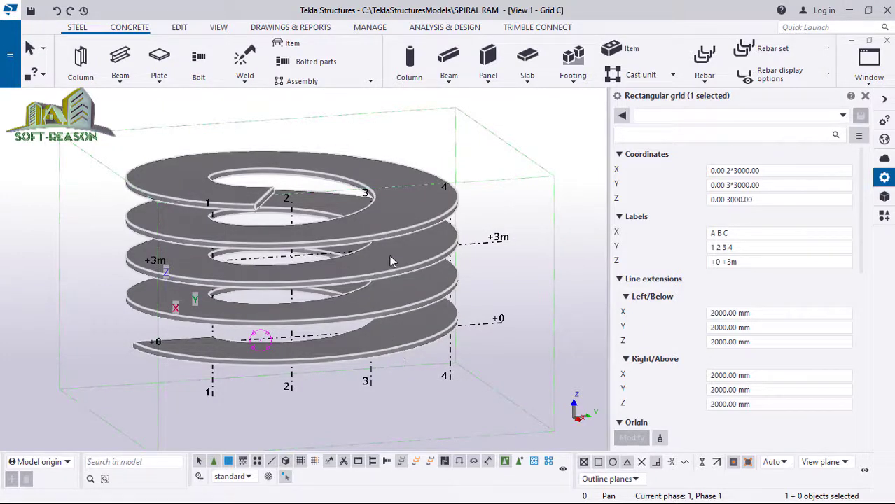
# - Change the spiral beam's profile to 250*5000 and apply it with Modify
pyautogui.click(397, 236)
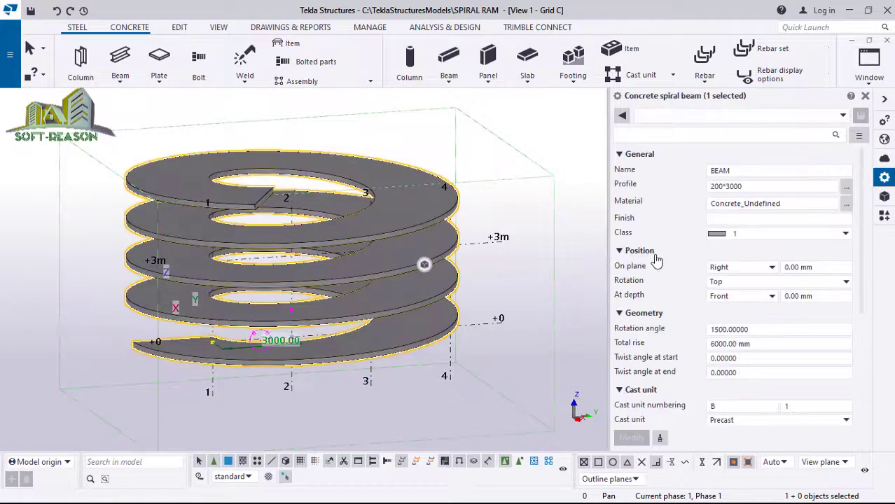
pyautogui.click(728, 187)
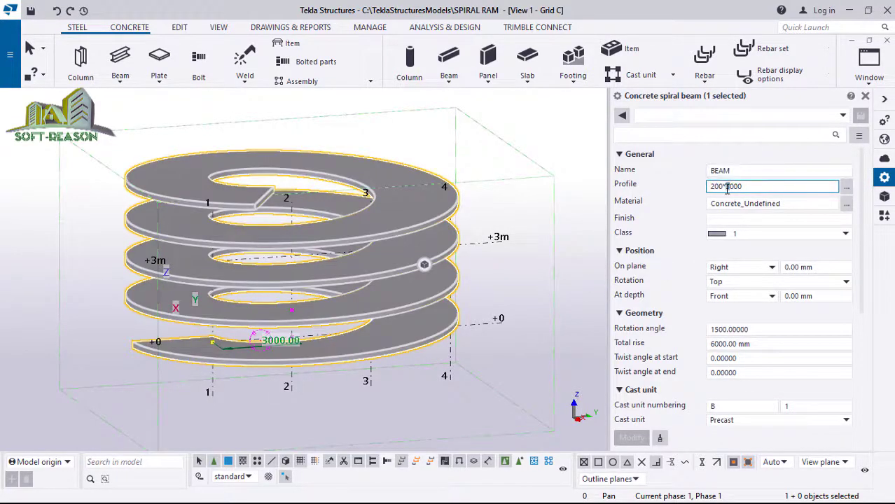
pyautogui.press('BackSpace')
pyautogui.write('5')
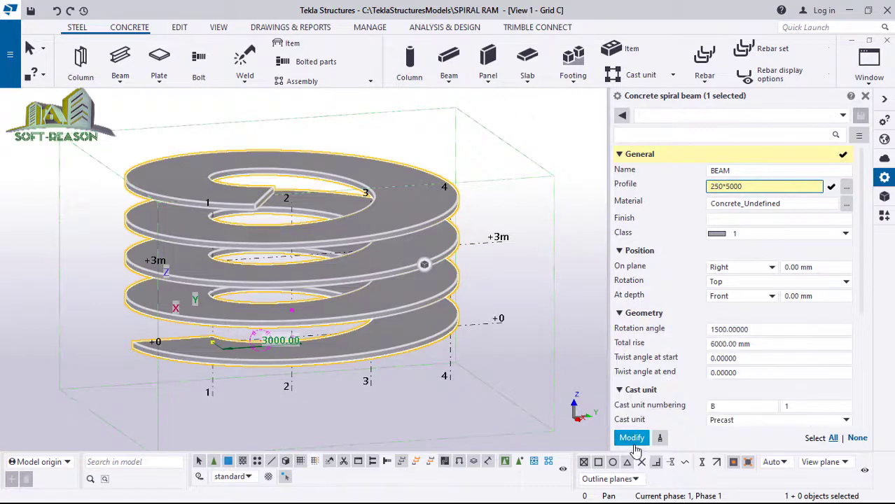
pyautogui.click(632, 441)
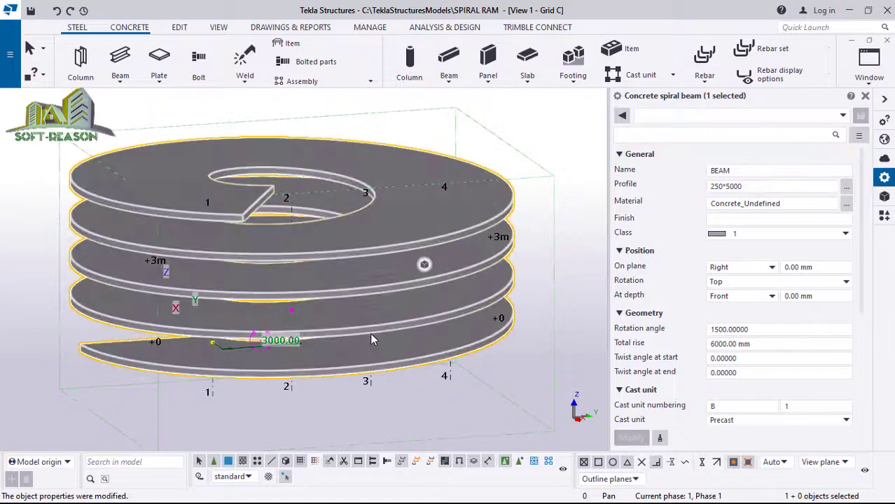
# - Set the spiral beam's total rise to 9000 mm, apply it, and view the taller spiral
pyautogui.keyDown('ctrl'); pyautogui.moveTo(341, 320); pyautogui.dragTo(321, 297, button='middle'); pyautogui.keyUp('ctrl')
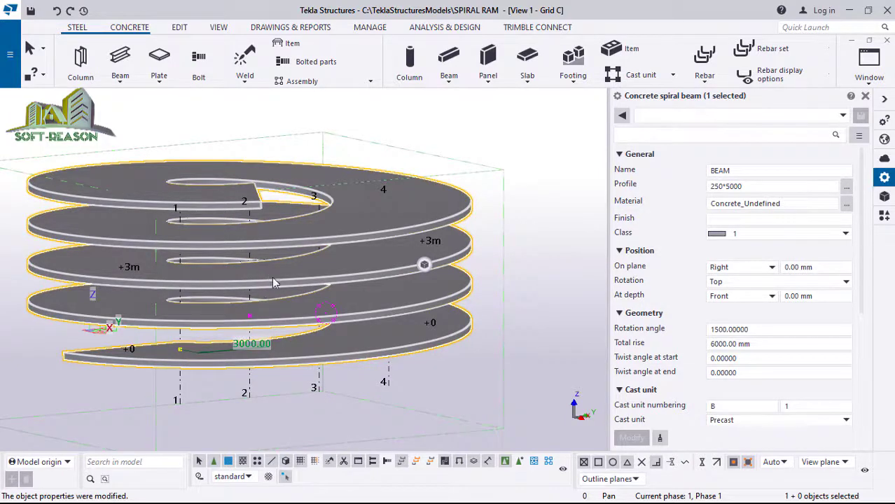
pyautogui.keyDown('ctrl'); pyautogui.moveTo(274, 283); pyautogui.dragTo(263, 301, button='middle'); pyautogui.keyUp('ctrl')
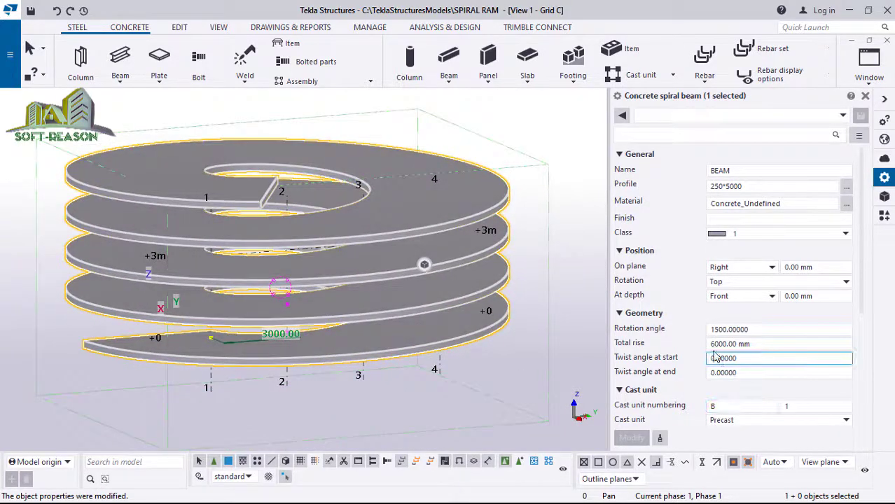
pyautogui.click(714, 344)
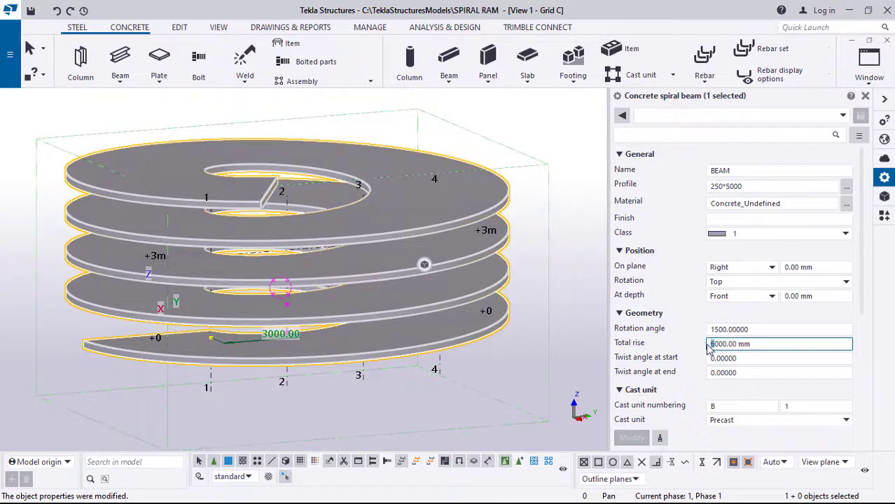
pyautogui.write('9')
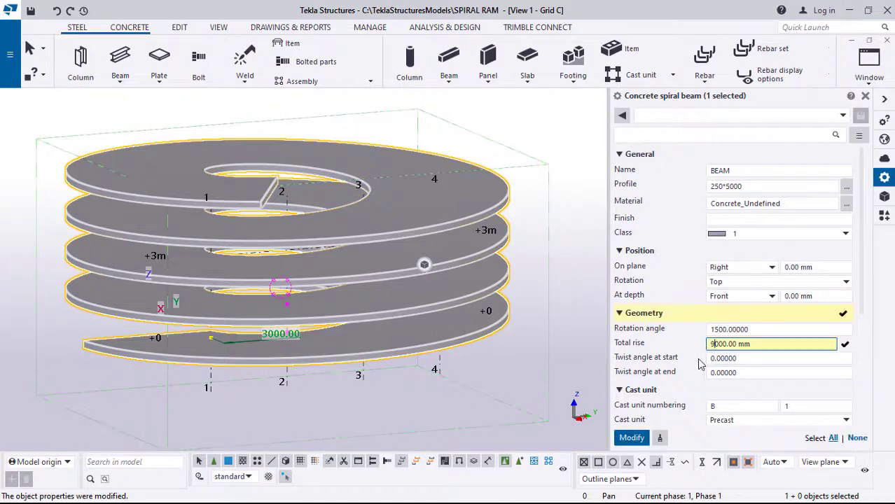
pyautogui.click(629, 439)
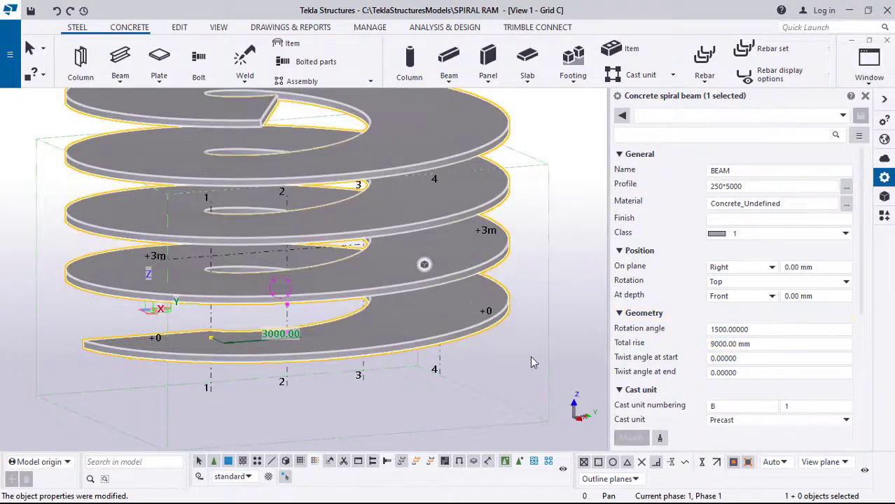
pyautogui.scroll(-2, 416, 338)
pyautogui.keyDown('ctrl'); pyautogui.moveTo(262, 326); pyautogui.dragTo(353, 284, button='middle'); pyautogui.keyUp('ctrl')
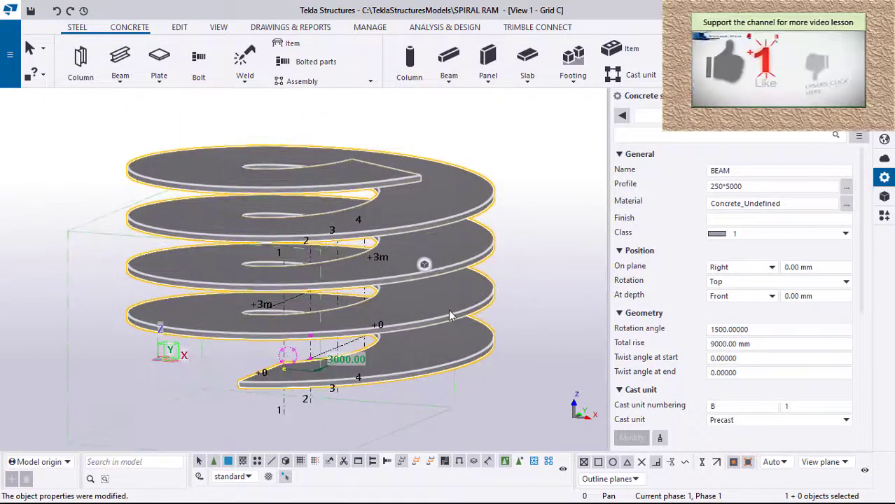
pyautogui.keyDown('ctrl'); pyautogui.moveTo(343, 373); pyautogui.dragTo(483, 356, button='middle'); pyautogui.keyUp('ctrl')
pyautogui.scroll(5, 504, 357)
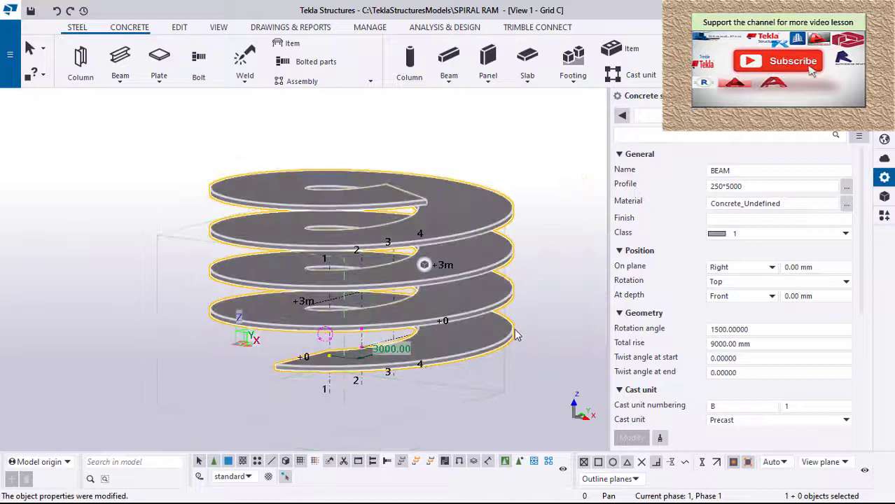